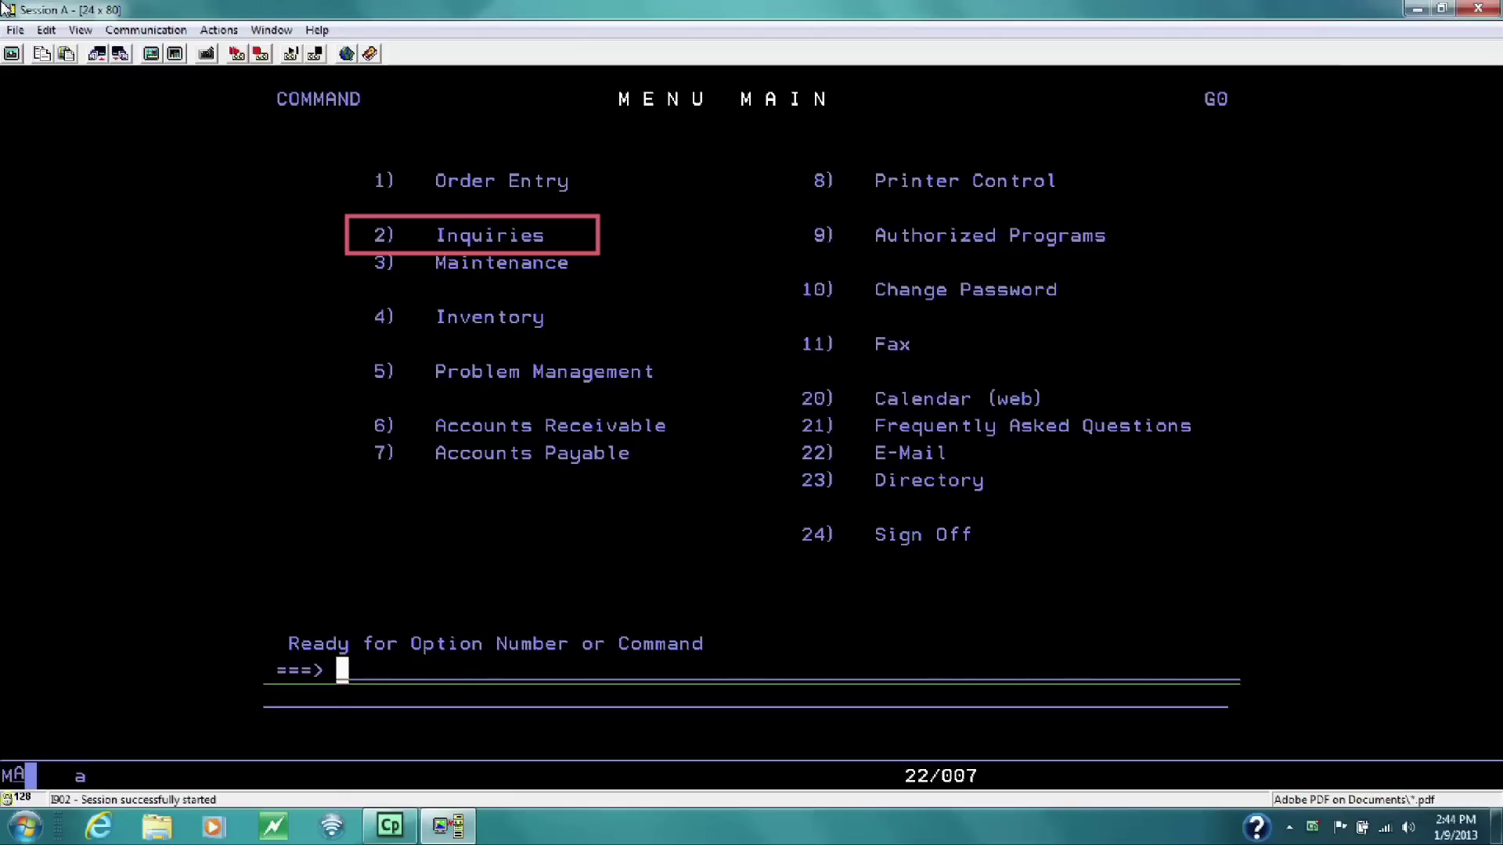
text(2)
Open Item Inquiry through menu option 2 (Inquiries), then option 11
key(Left)
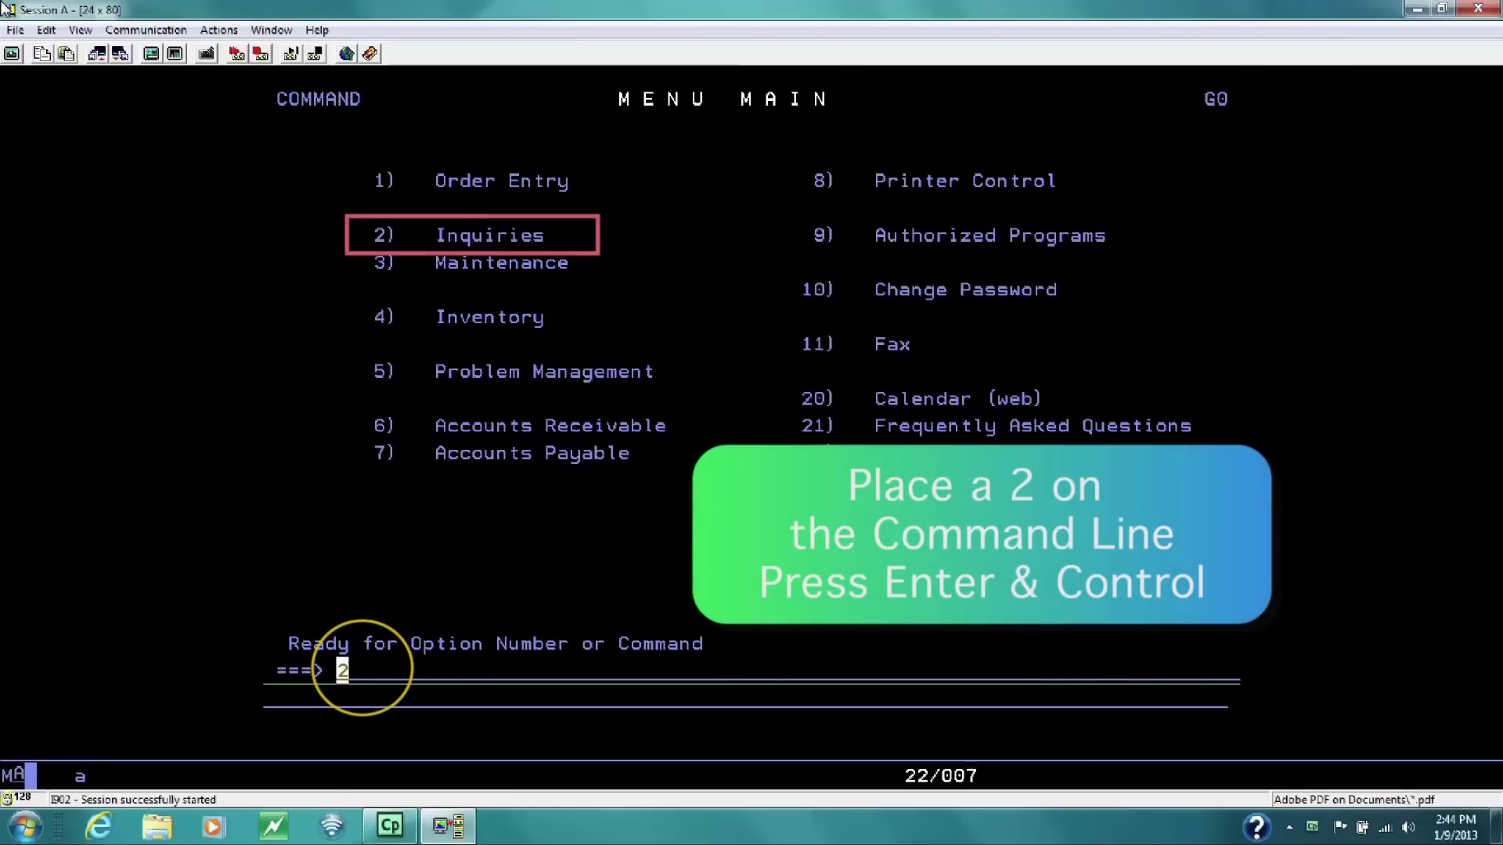
key(Return)
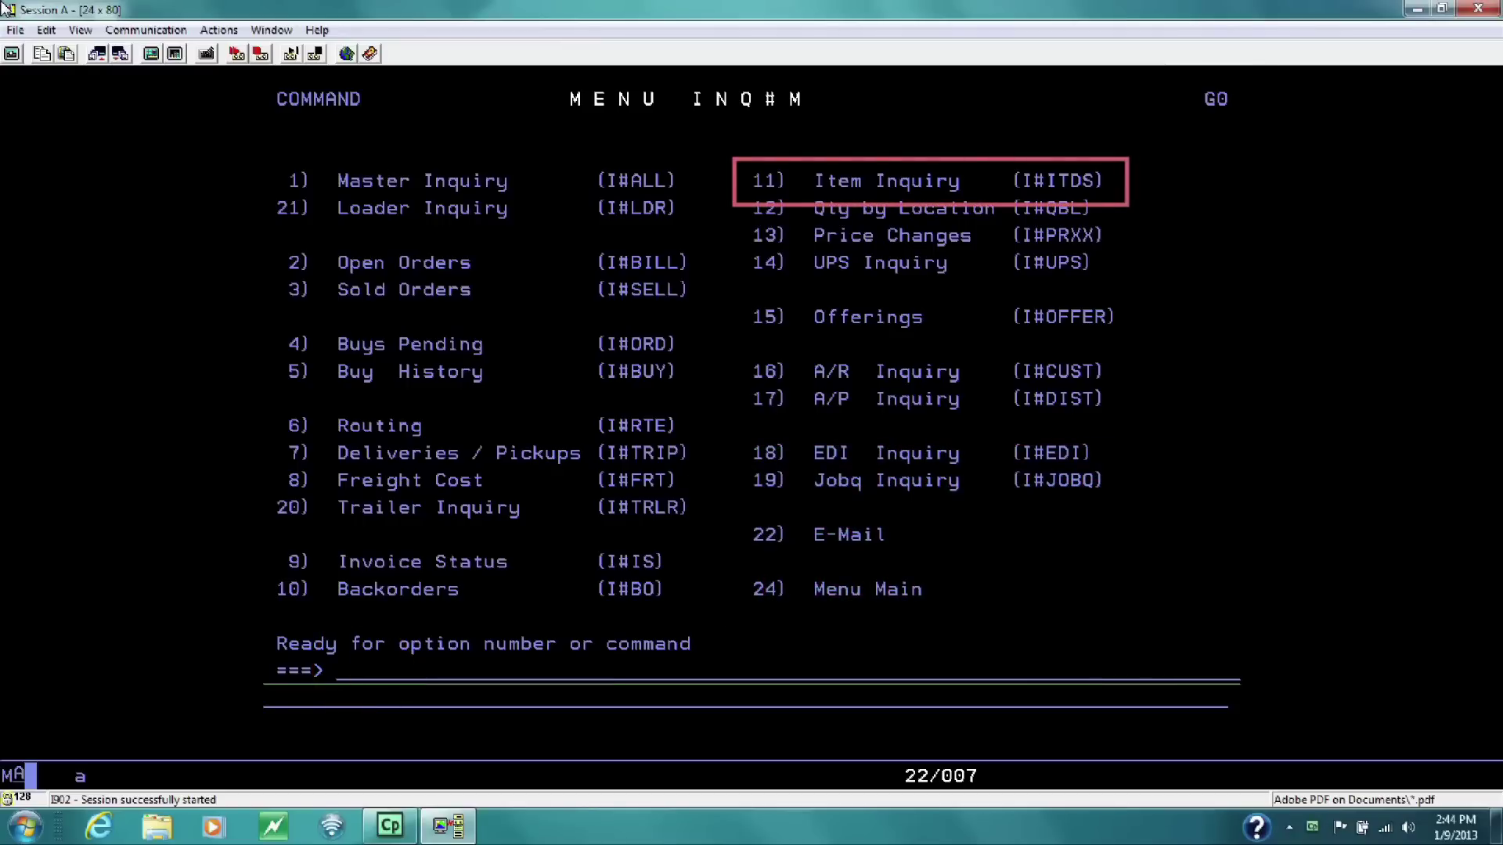
text(1)
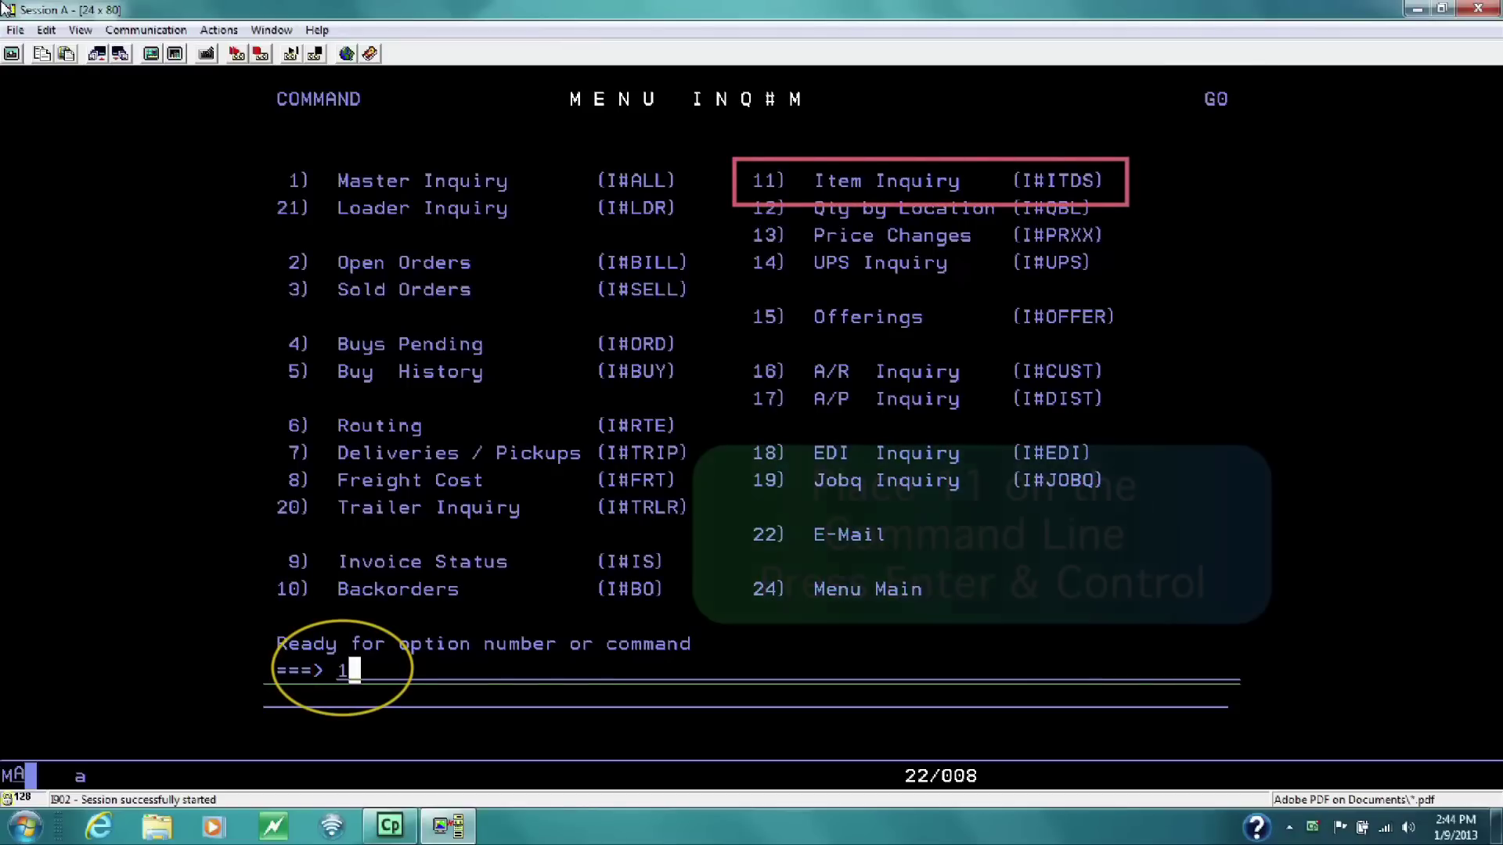
text(1)
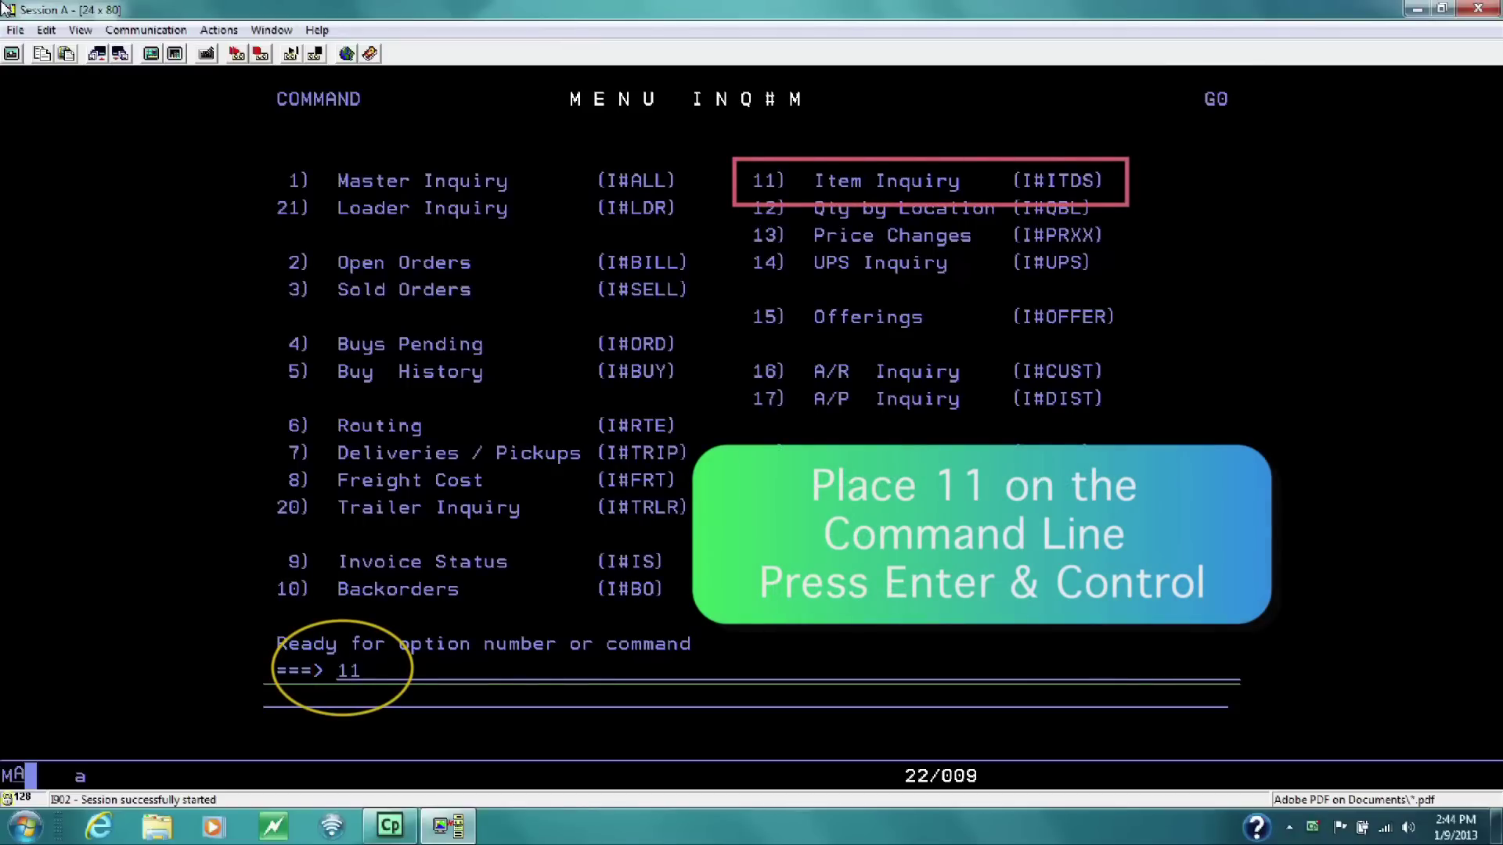
key(Return)
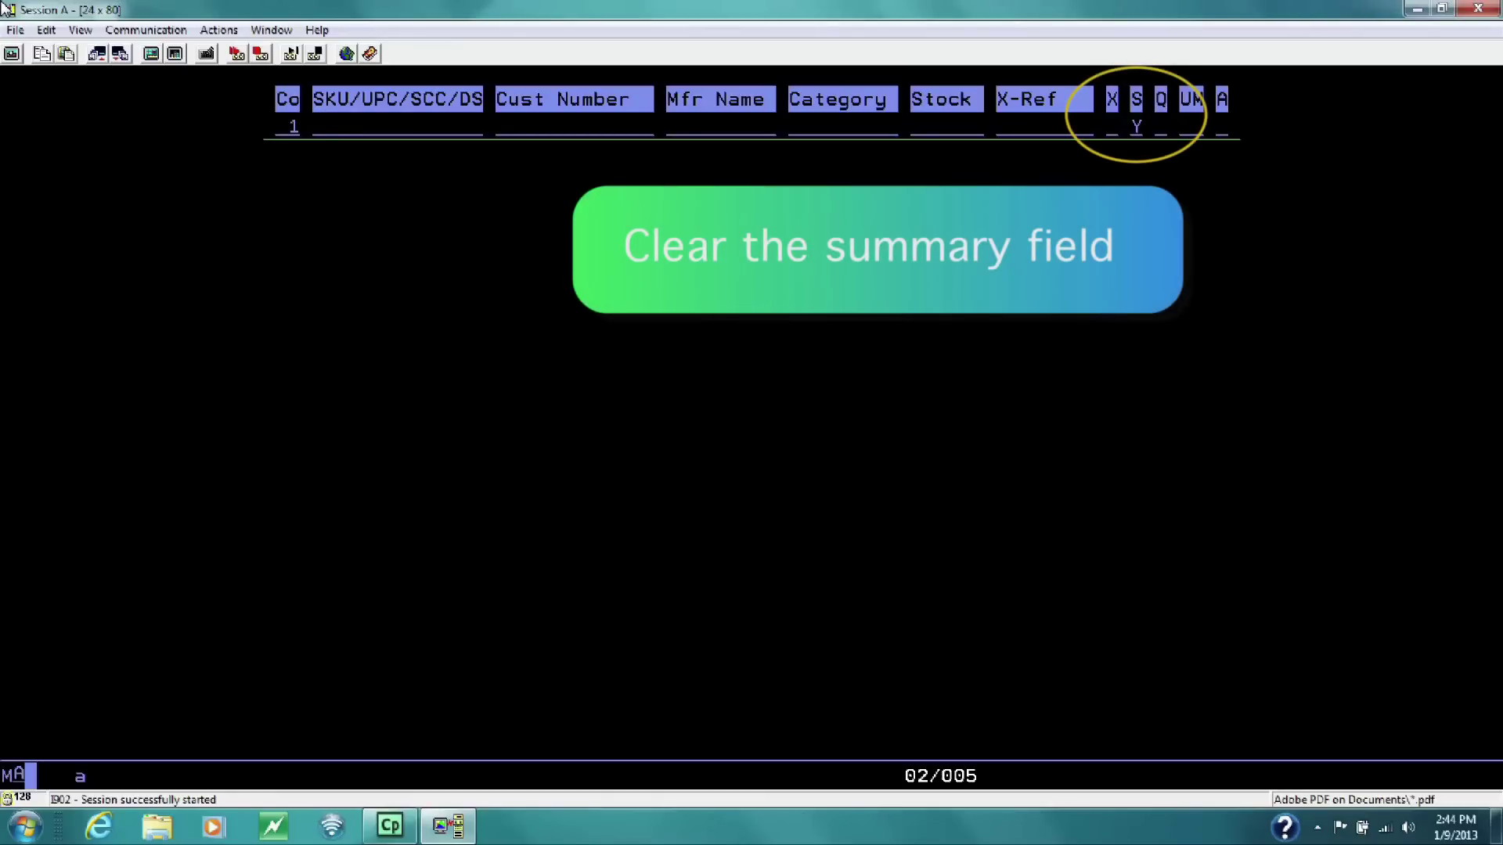
Blank the S summary flag and run the Item Inquiry with SKU ADVIL
key(Tab)
key(Tab)
key(Tab)
key(space)
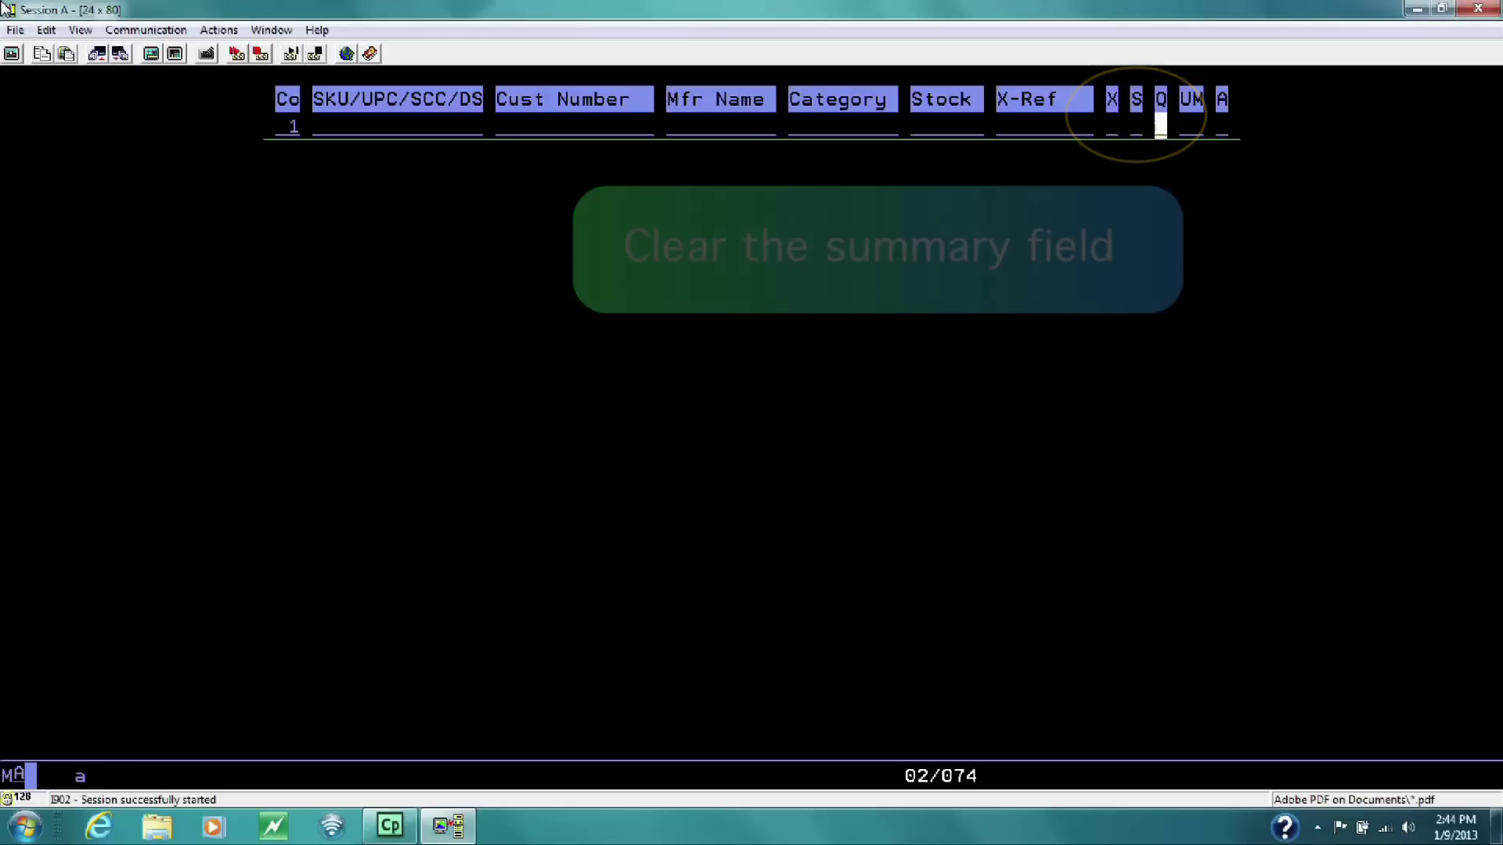
key(Home)
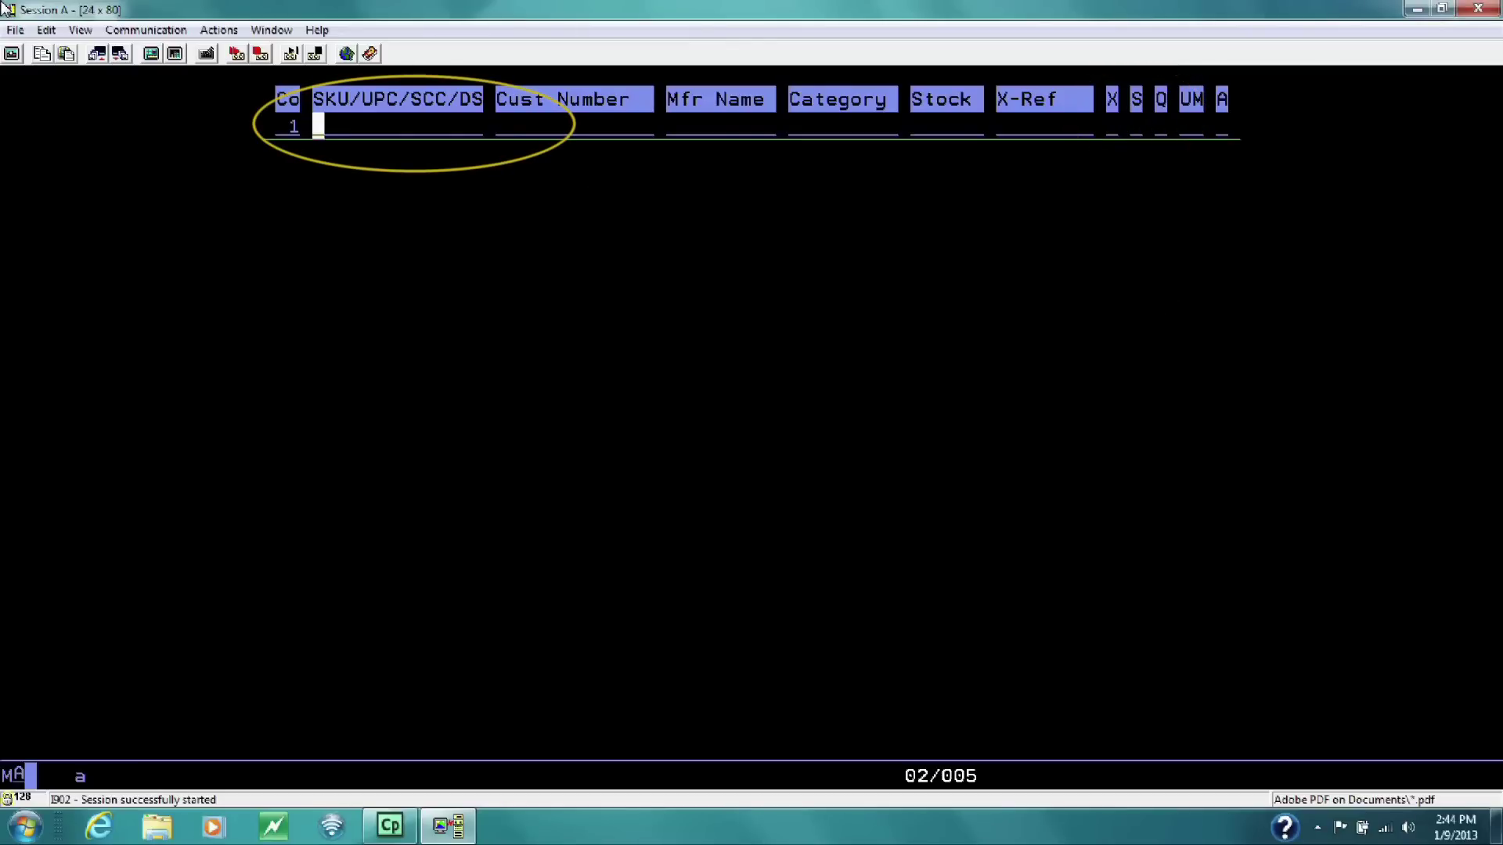
text(AD)
text(VIL)
key(Tab)
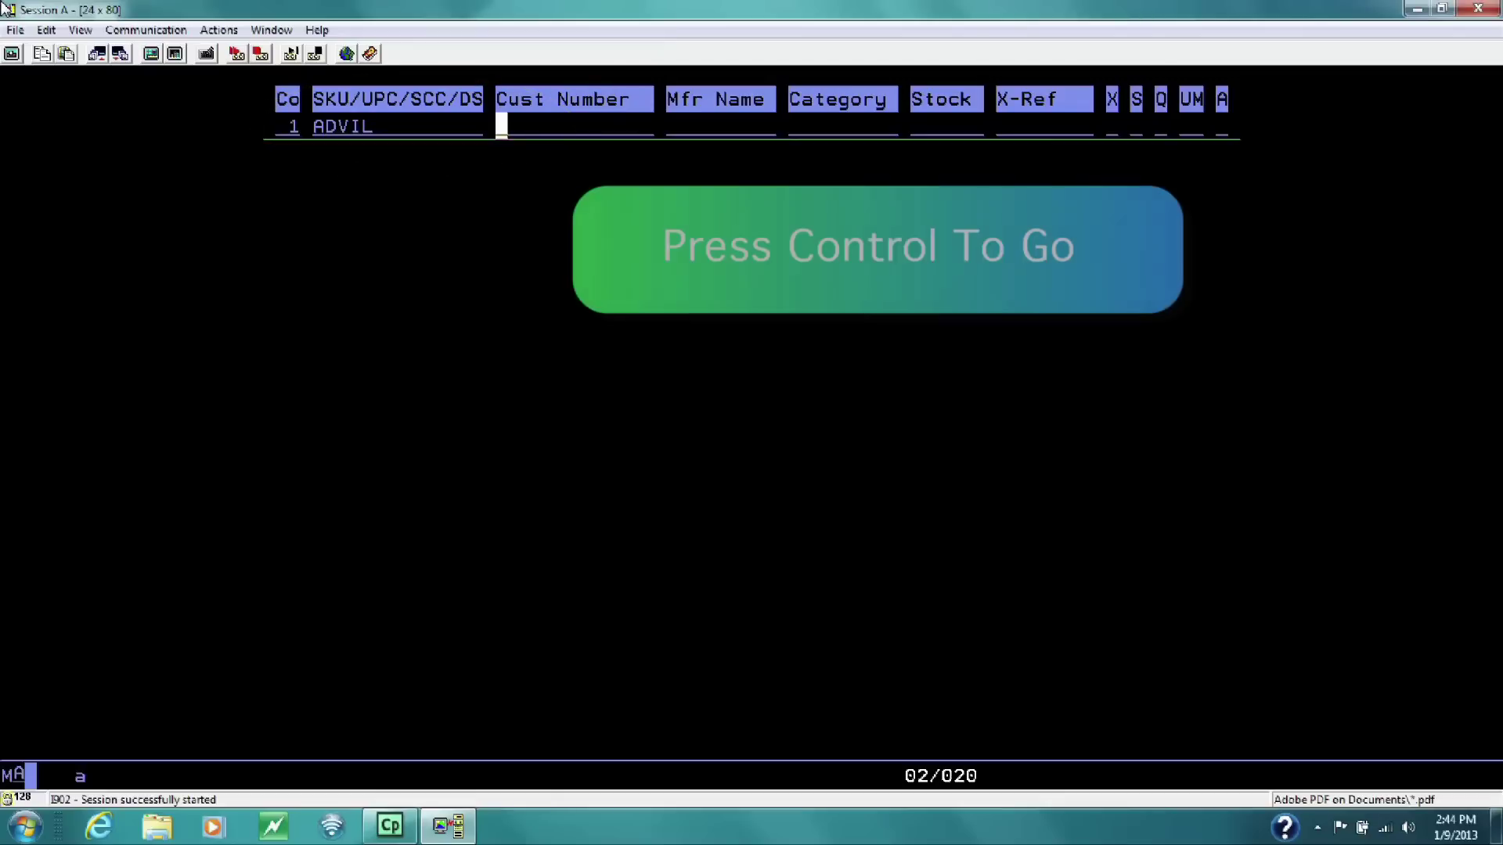
key(ctrl)
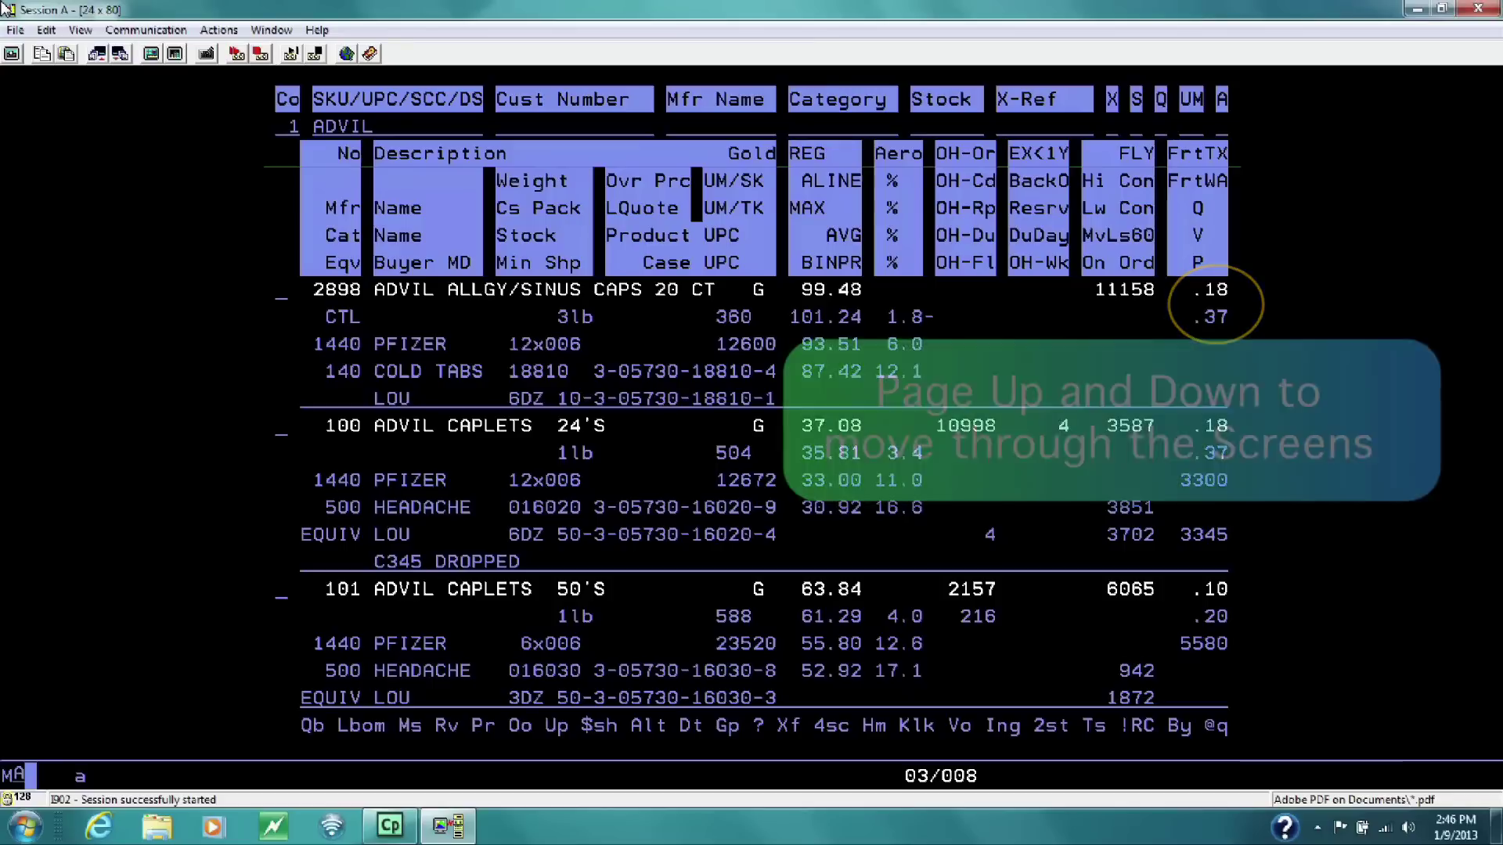
key(Page_Up)
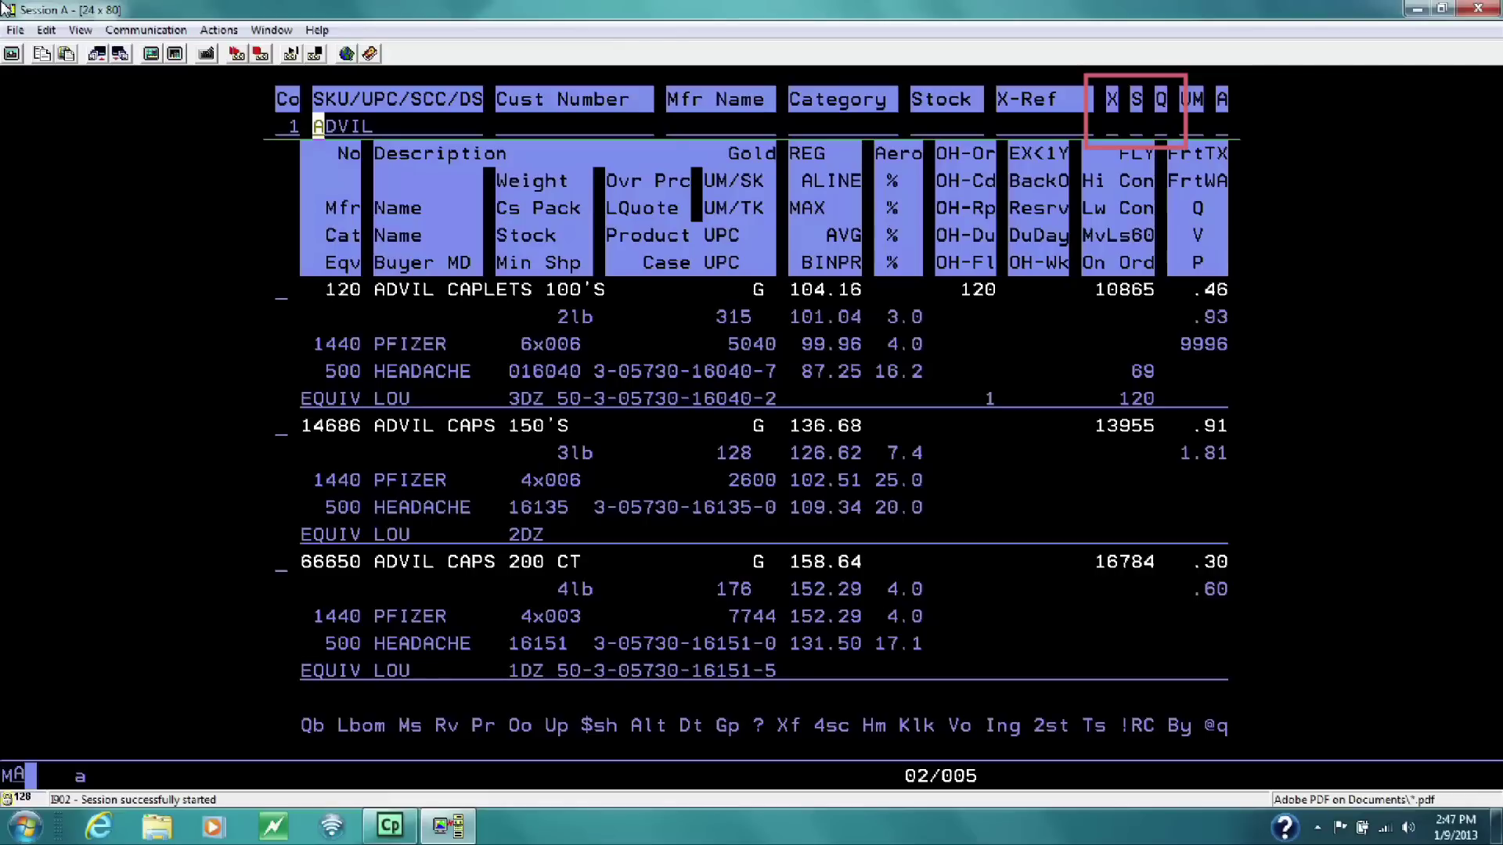
Move to the S summary field on the ADVIL results screen
key(Tab)
key(Tab)
key(Tab)
key(Tab)
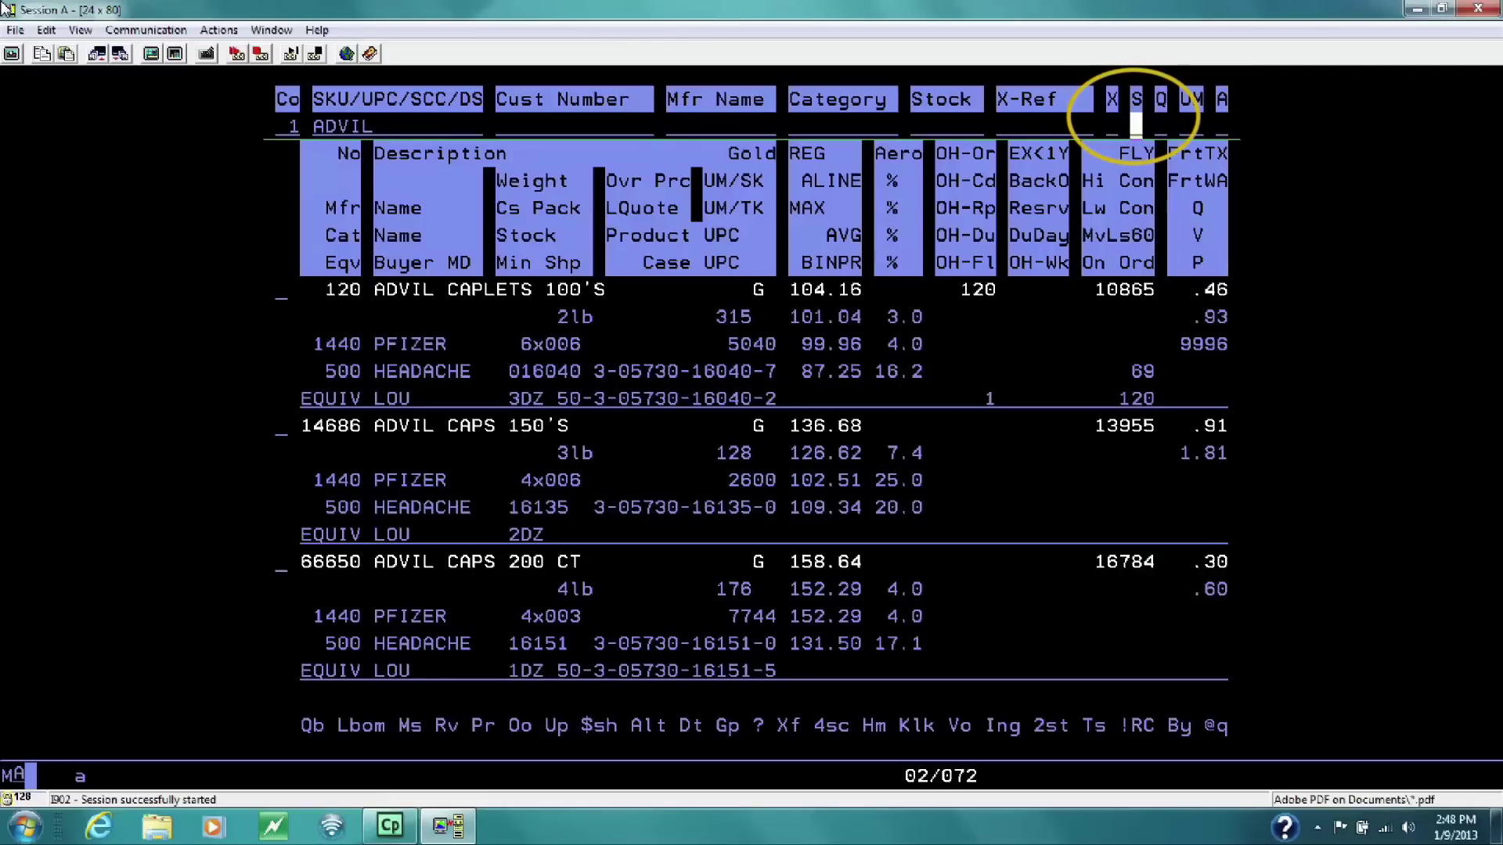
text(Y)
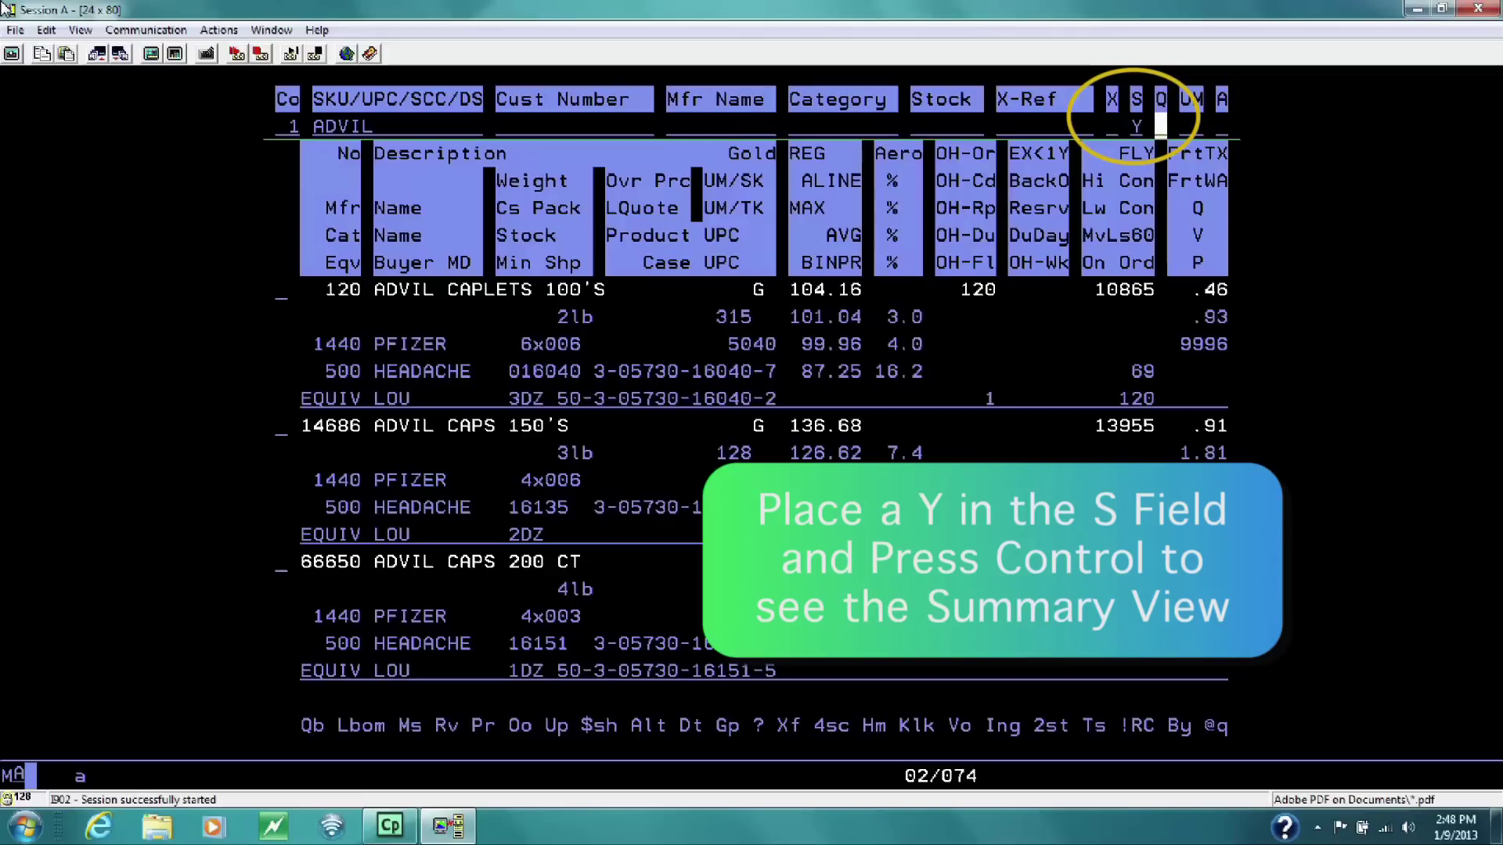
Set S to Y for the one-line ADVIL summary list and move to the Q field
key(Control_R)
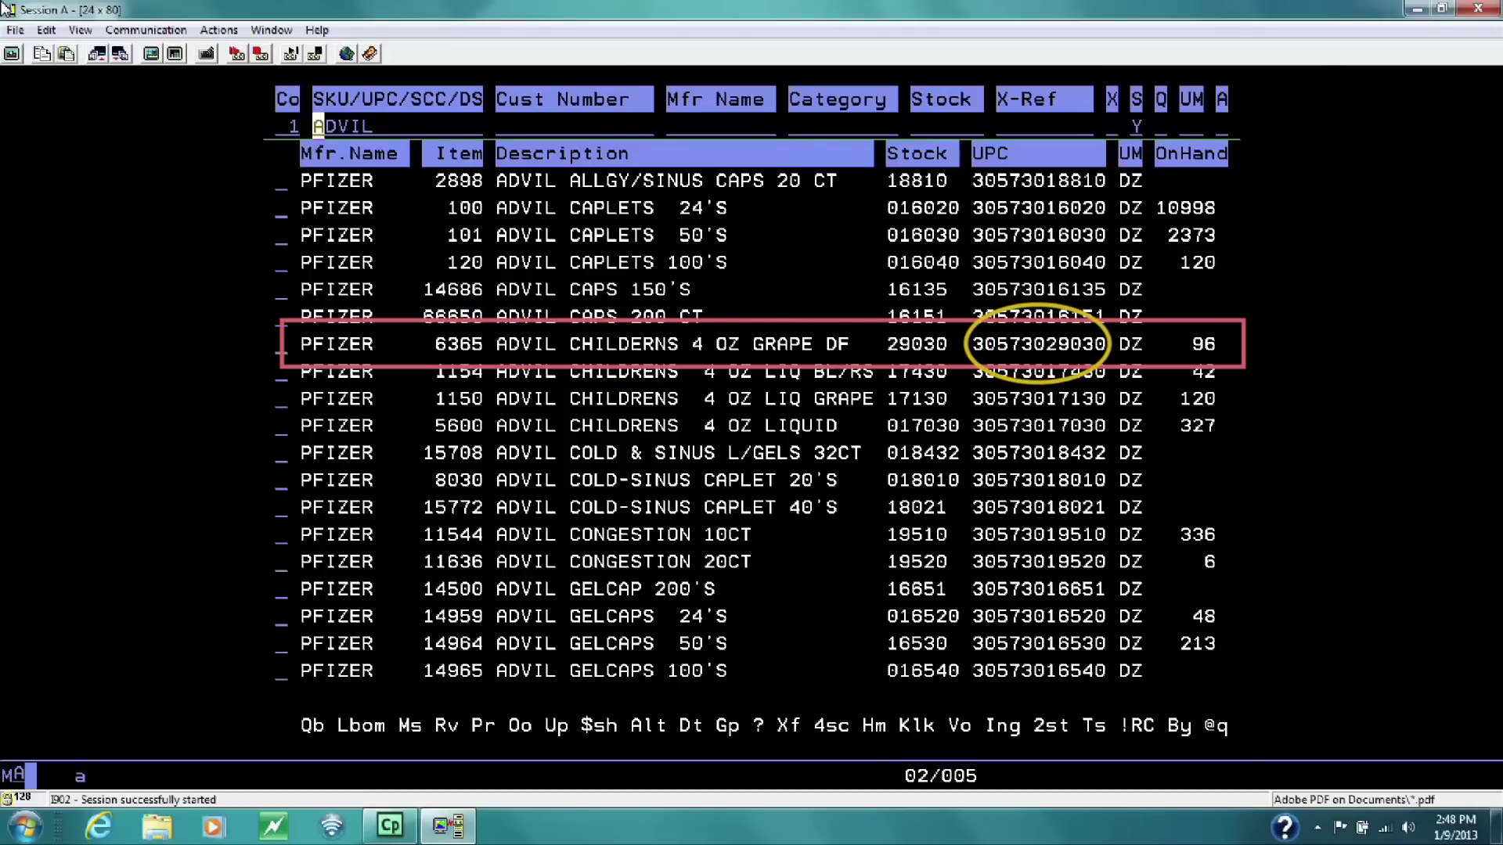
key(Tab)
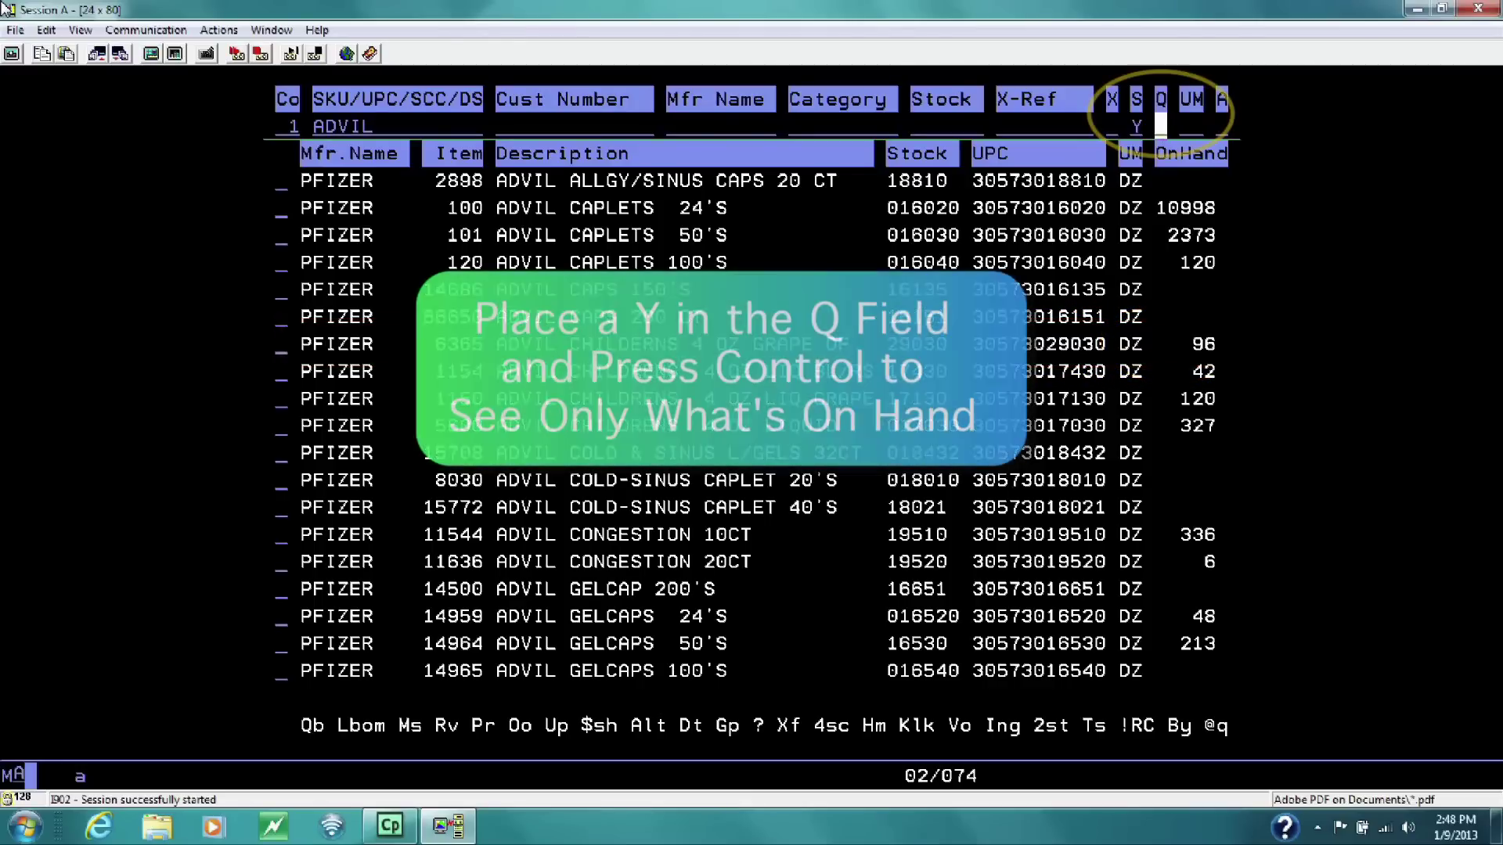
text(Y)
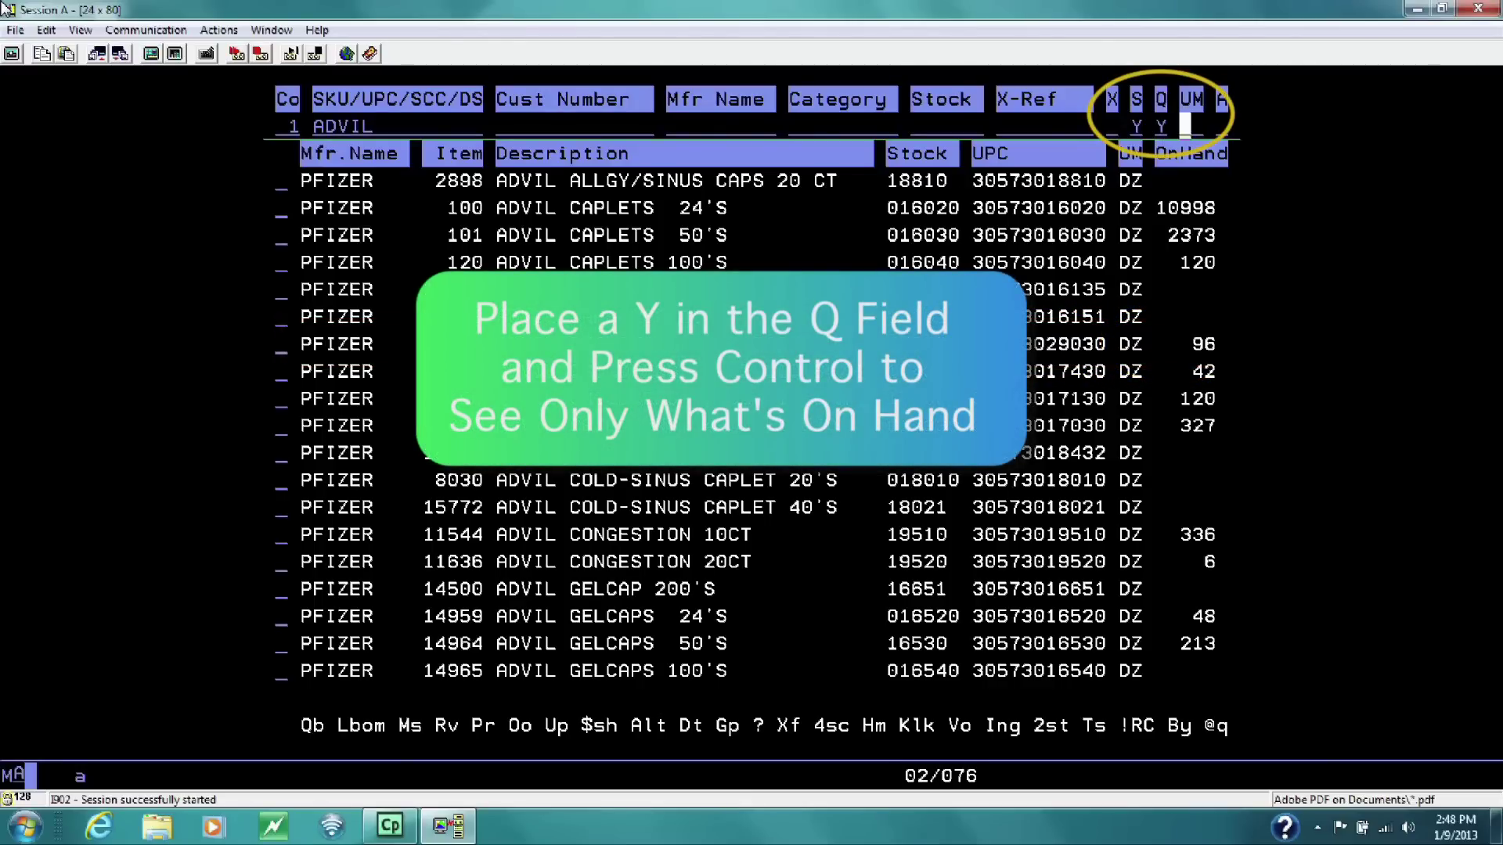
Set the Q flag to Y so only ADVIL items with stock on hand appear
key(Control_R)
key(Control_R)
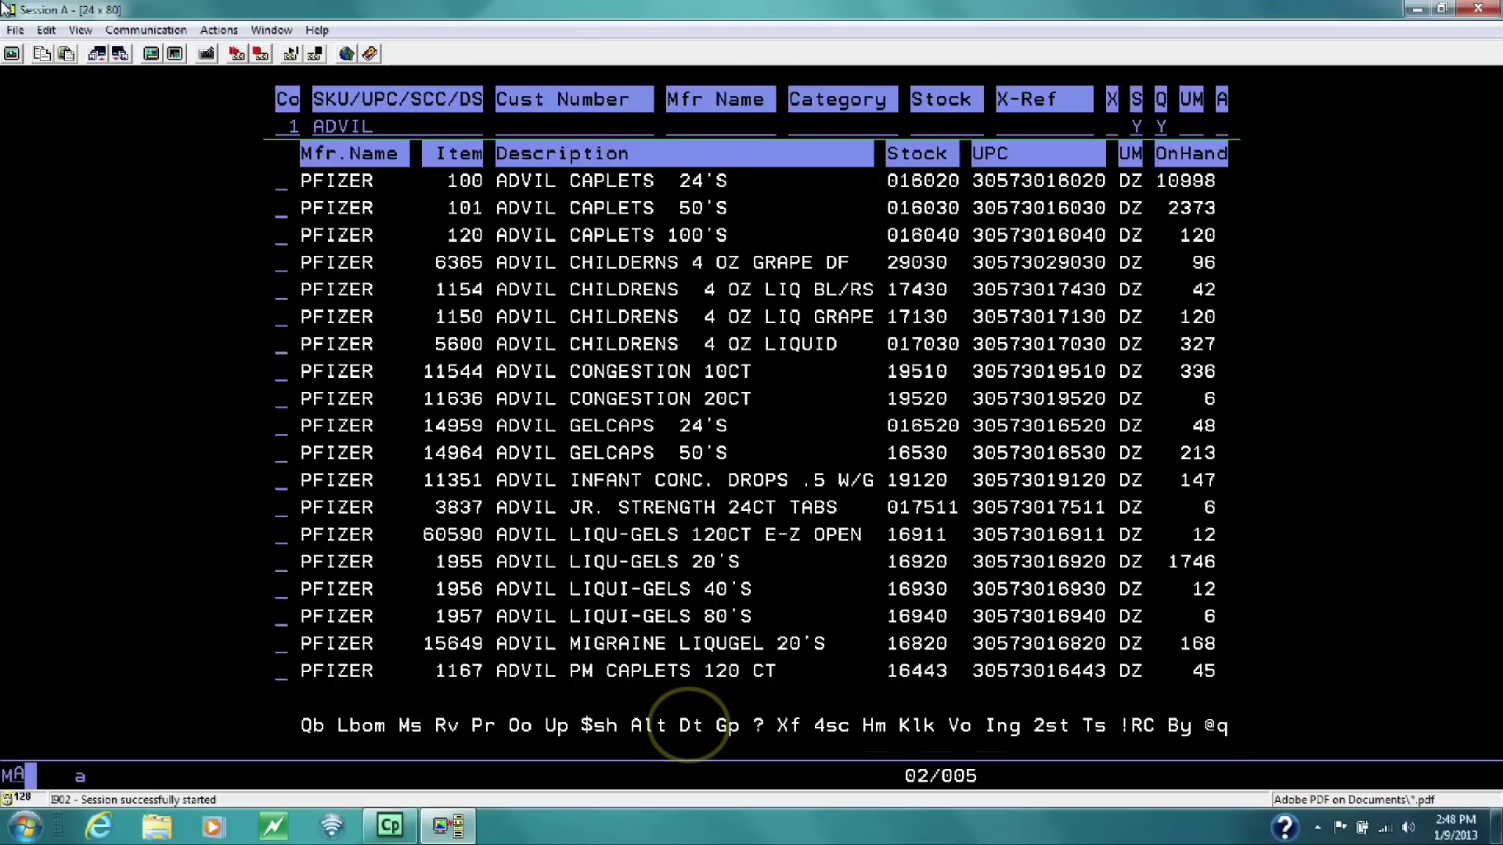
View details for item 101, ADVIL CAPLETS 50'S, with option D, then exit with F7
key(Down)
key(Down)
key(Down)
text(D)
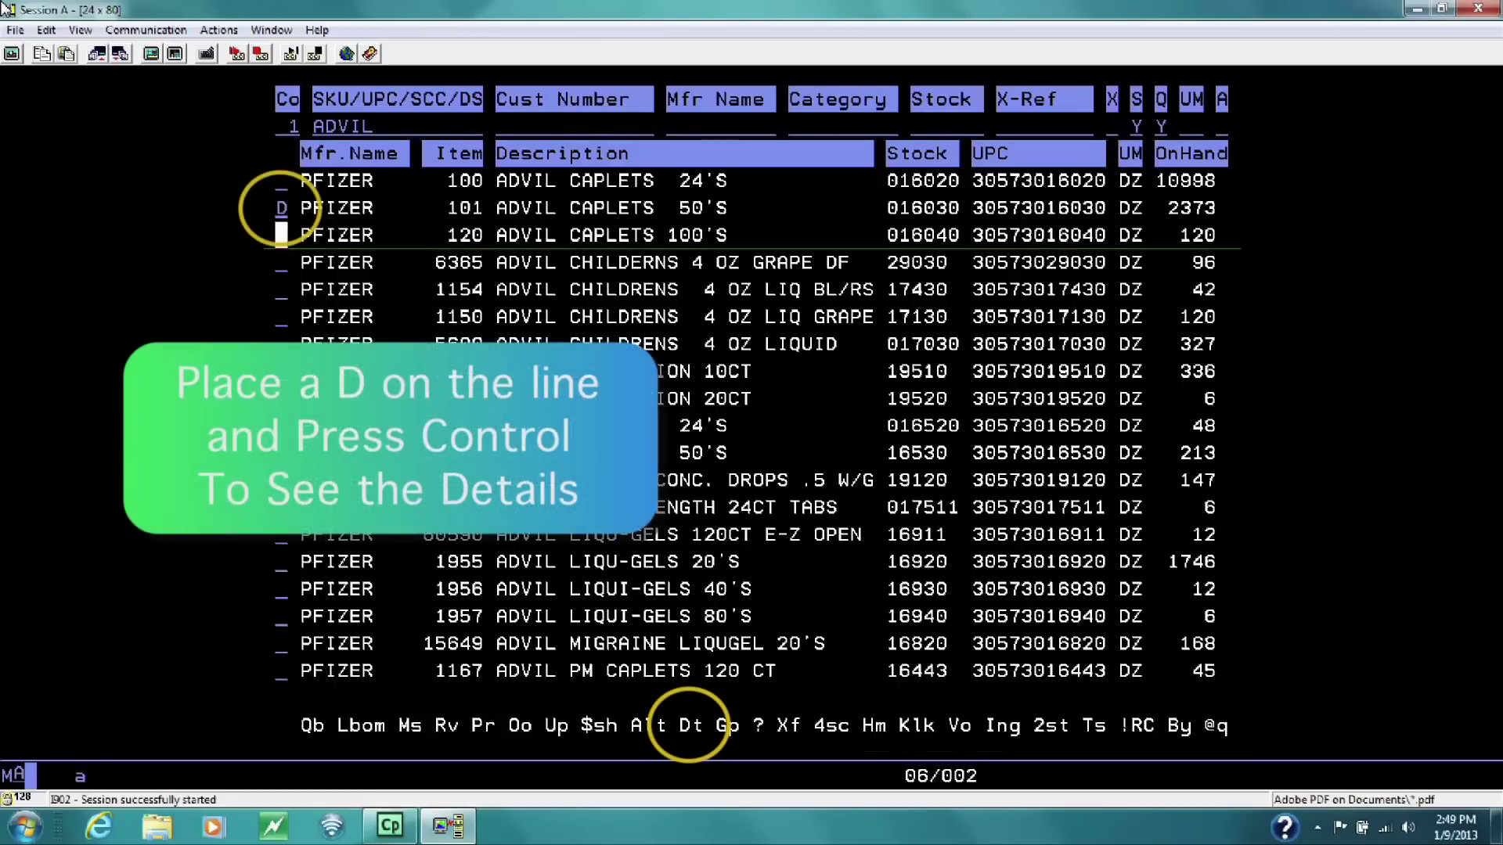
key(ctrl)
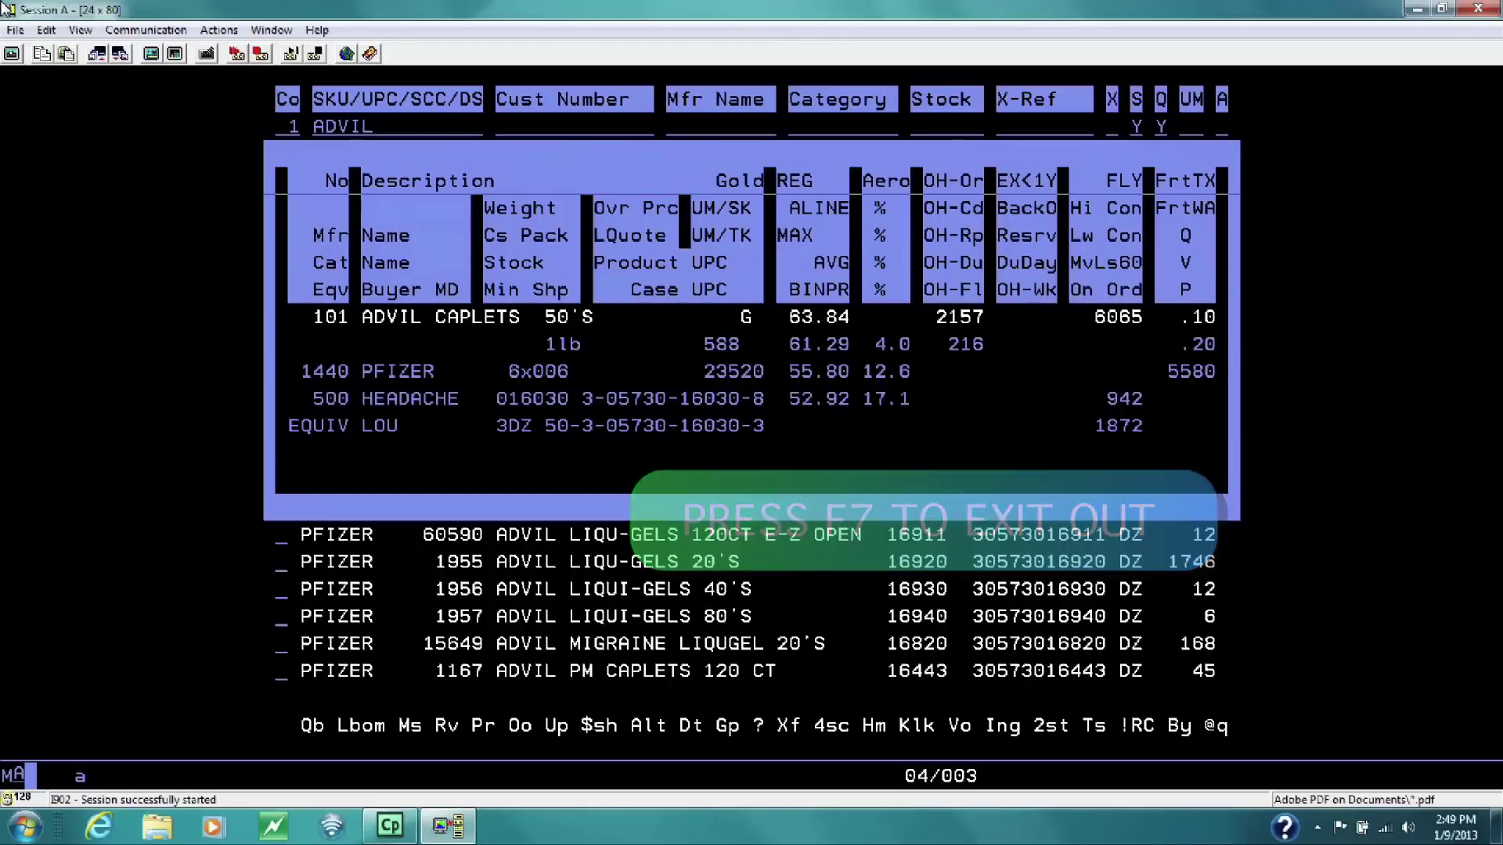
key(F7)
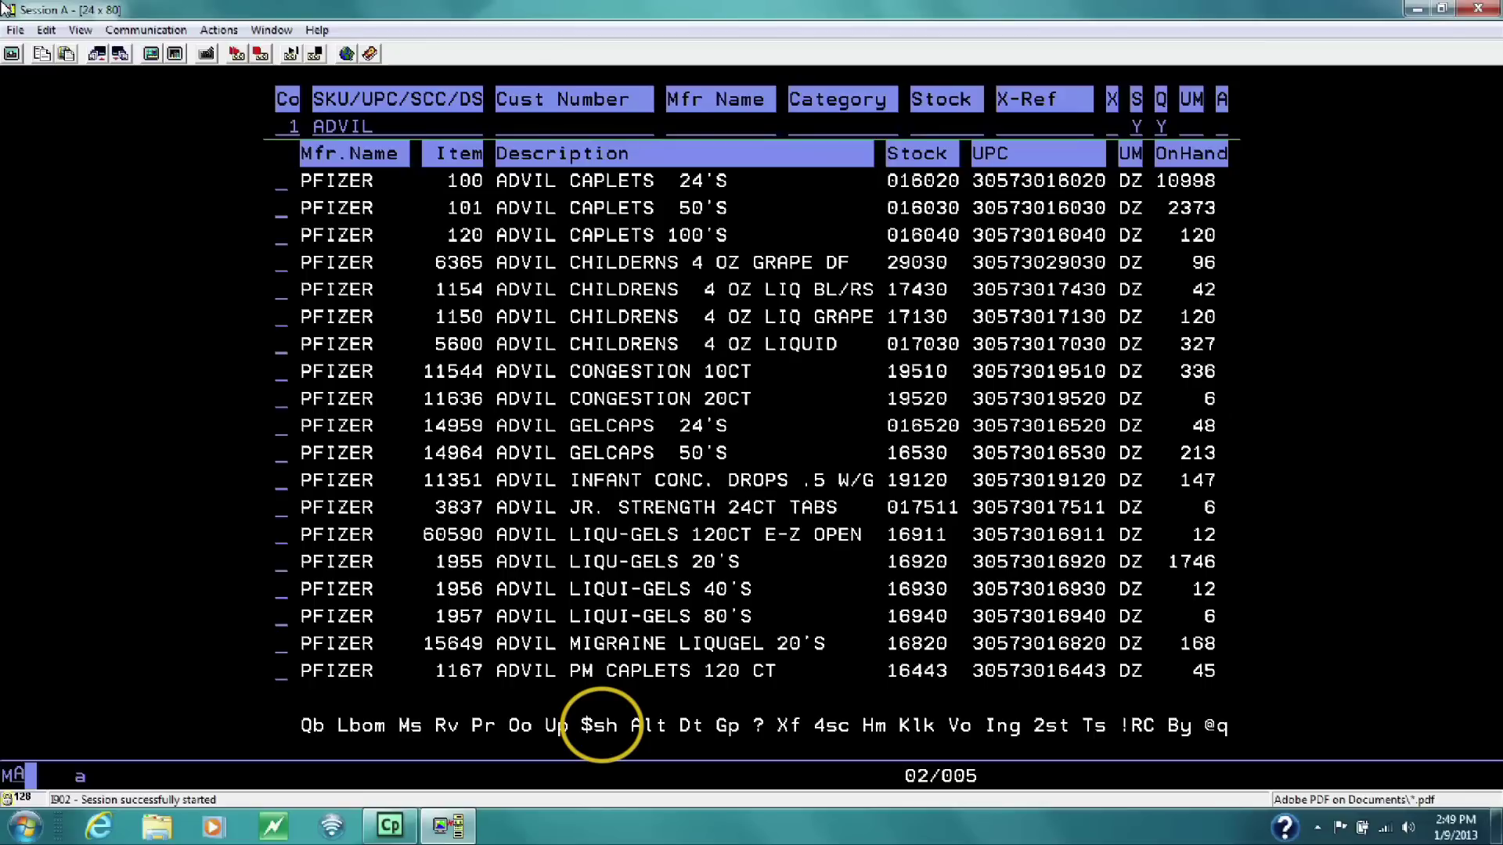
click(291, 263)
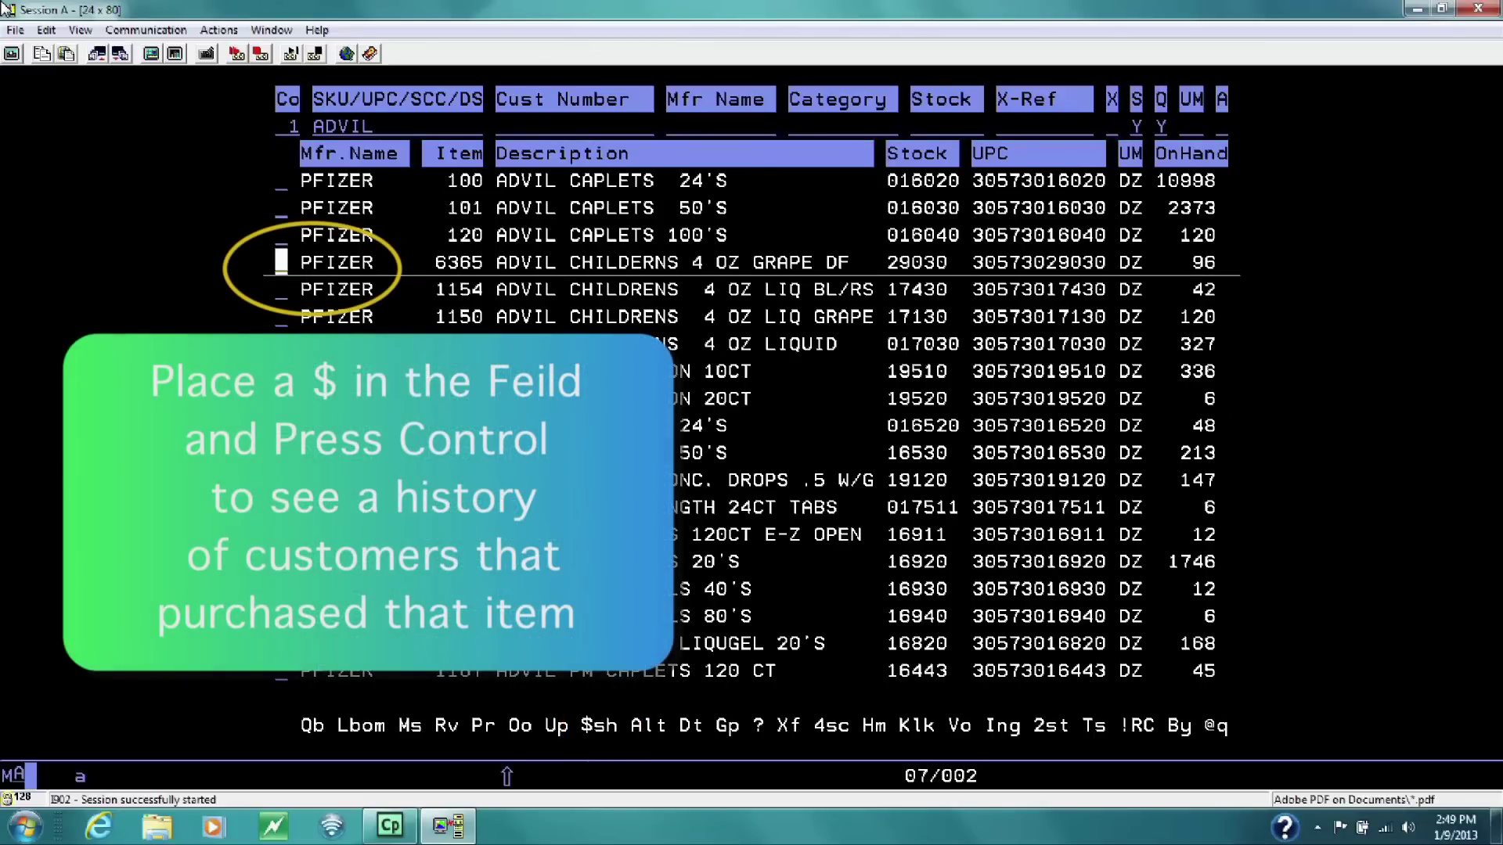
text($)
key(ctrl)
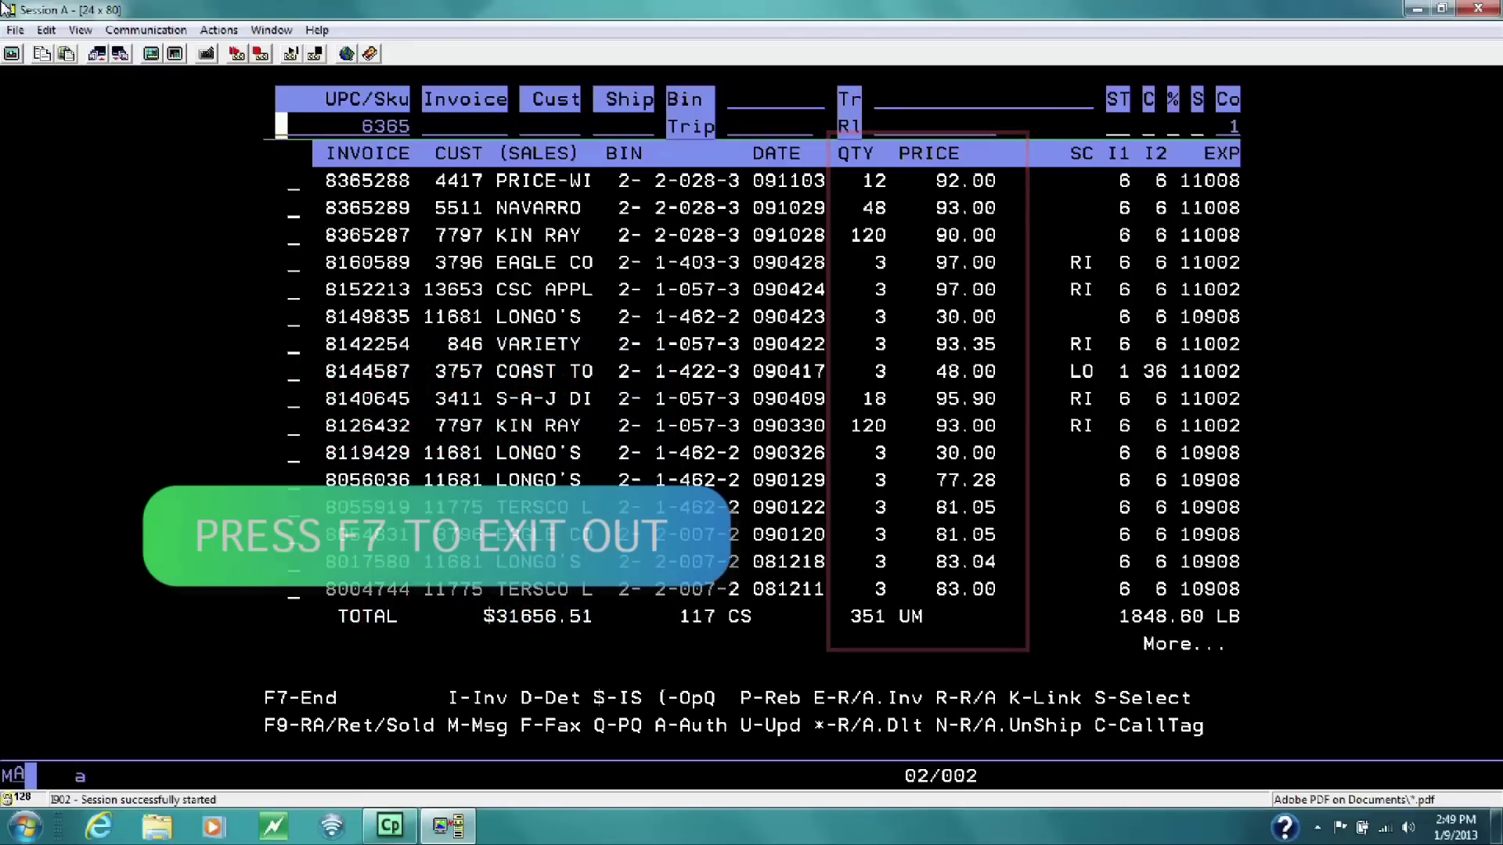
key(F7)
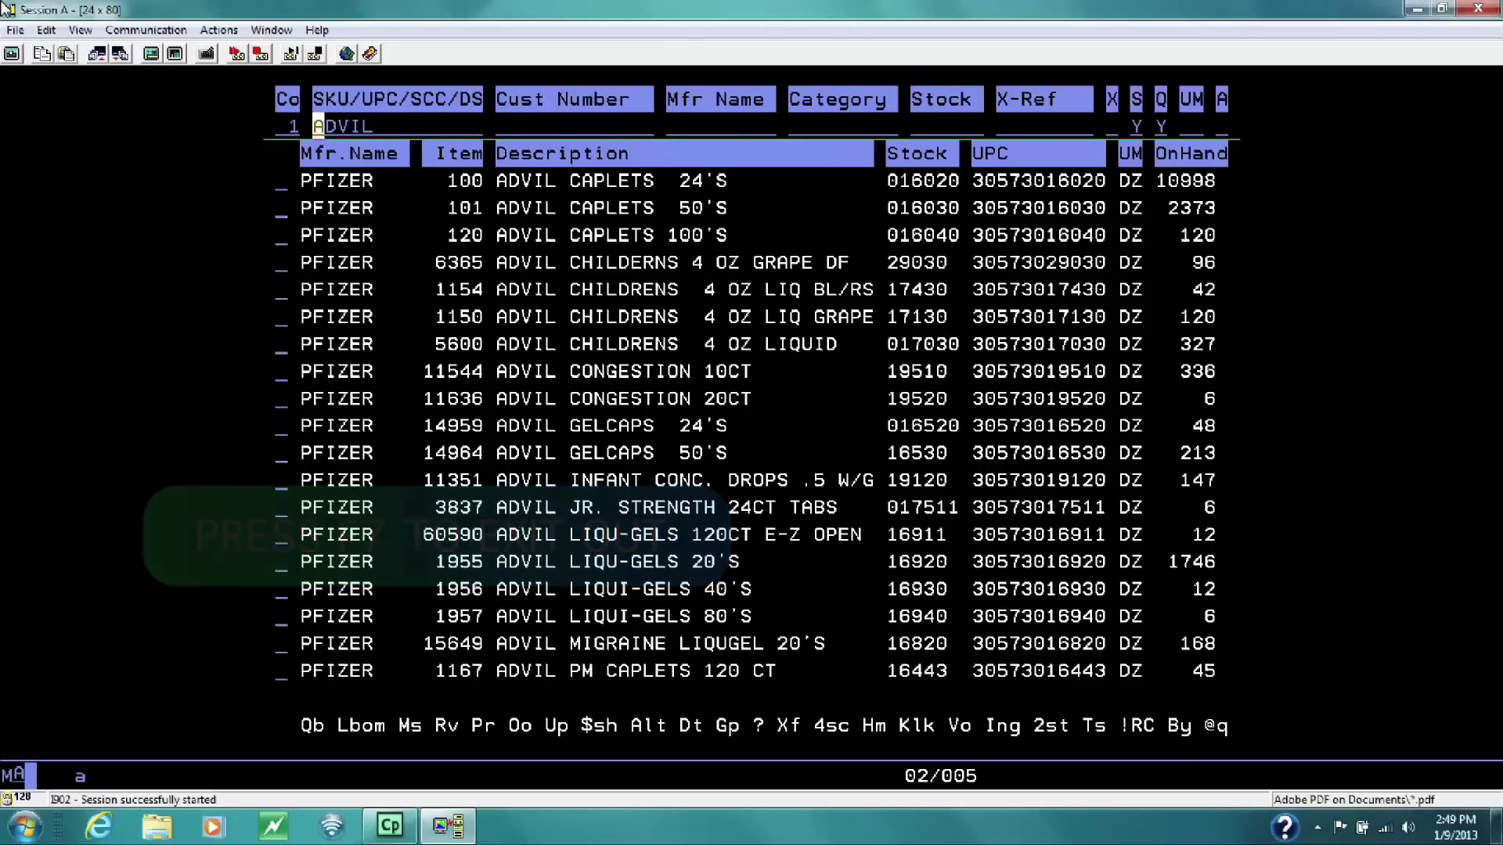